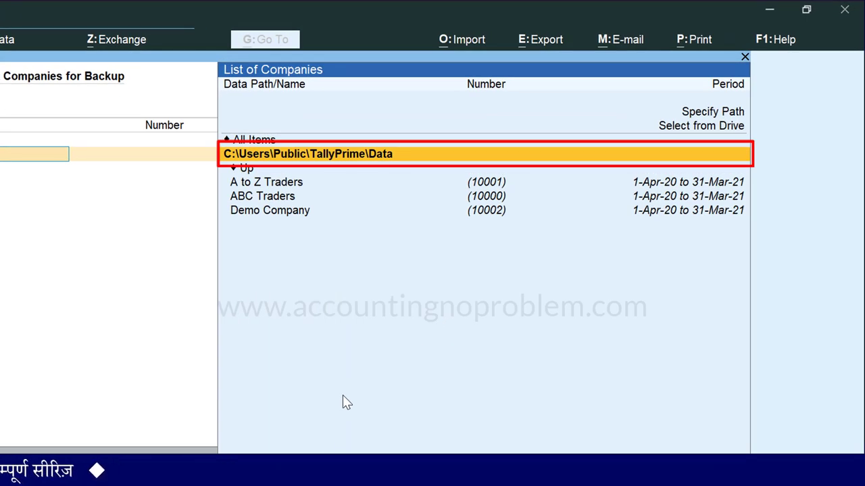
Step: Look through the companies available for backup in C:\Users\Public\TallyPrime\Data
{"action": "key", "text": "Down"}
{"action": "key", "text": "Down"}
{"action": "key", "text": "Down"}
{"action": "key", "text": "Down"}
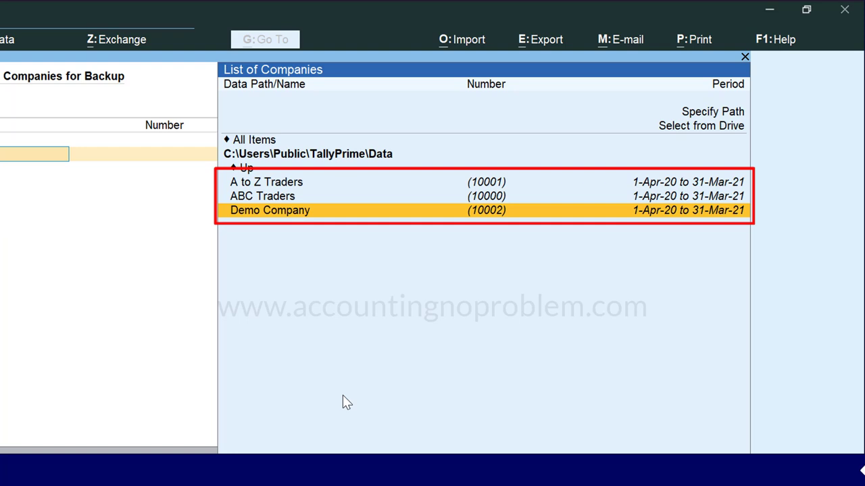
{"action": "key", "text": "Up"}
{"action": "key", "text": "Up"}
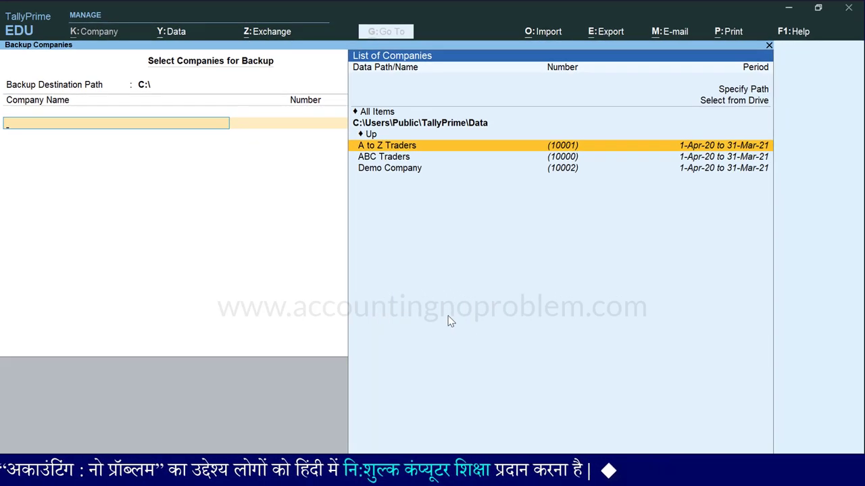
Step: Return to the backup destination path and look through the folders available on drive C:\
{"action": "key", "text": "BackSpace"}
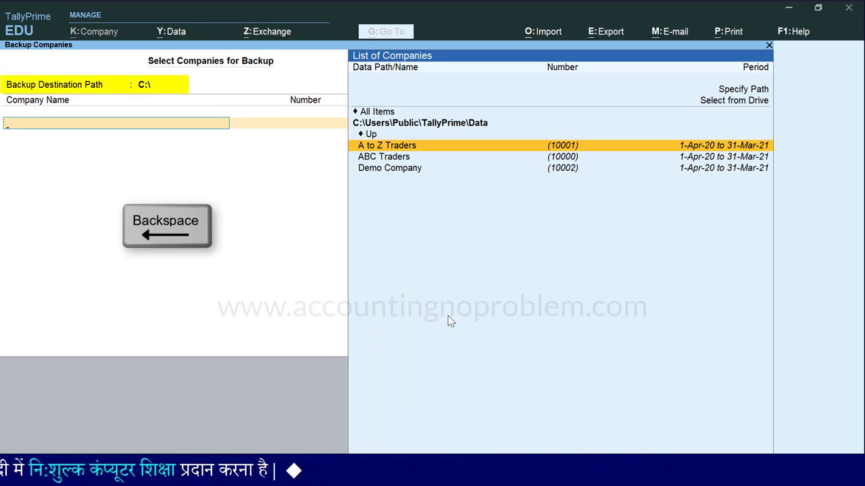
{"action": "key", "text": "BackSpace"}
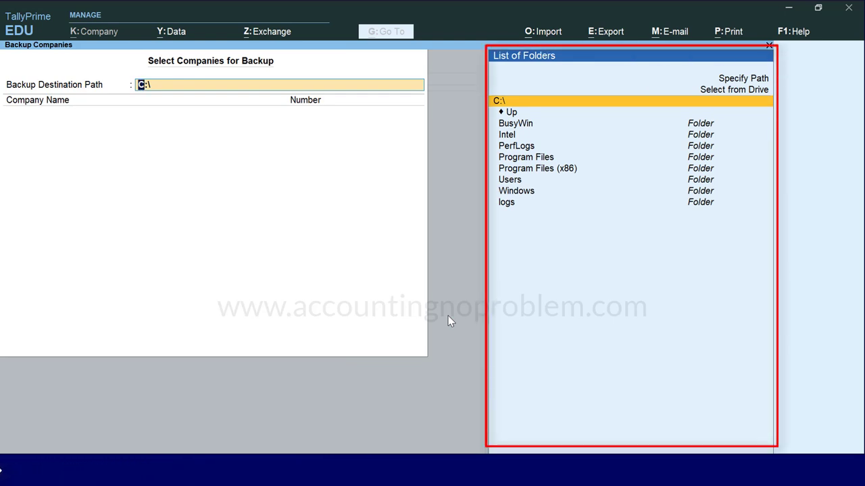
{"action": "key", "text": "Down"}
{"action": "key", "text": "Down"}
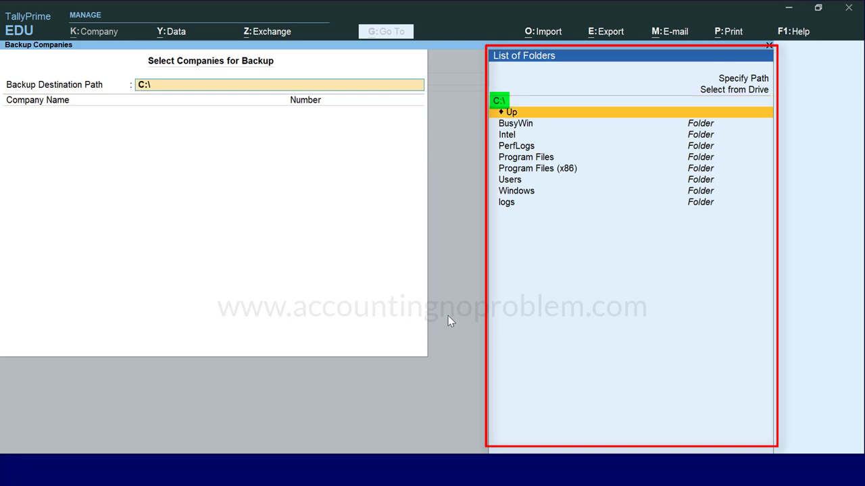
{"action": "key", "text": "Down"}
{"action": "key", "text": "Down"}
{"action": "key", "text": "Down"}
{"action": "key", "text": "Down"}
{"action": "key", "text": "Down"}
{"action": "key", "text": "Down"}
{"action": "key", "text": "Down"}
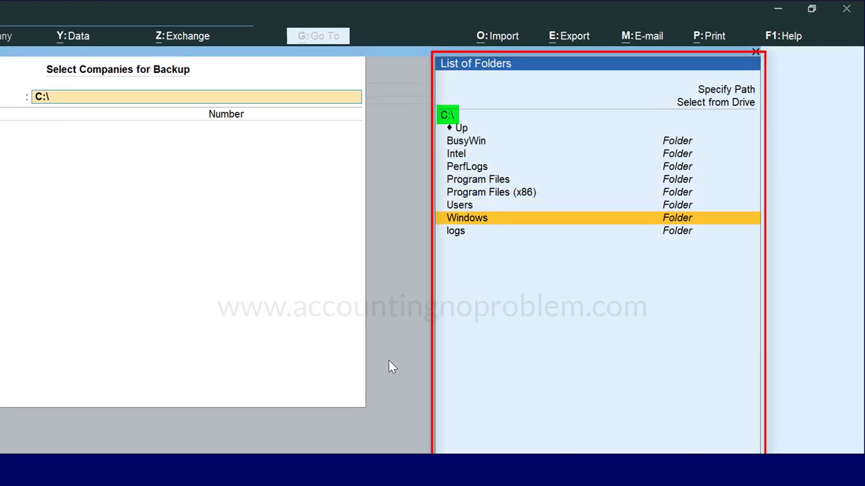
{"action": "key", "text": "Up"}
{"action": "key", "text": "Up"}
{"action": "key", "text": "Up"}
{"action": "key", "text": "Up"}
{"action": "key", "text": "Up"}
{"action": "key", "text": "Up"}
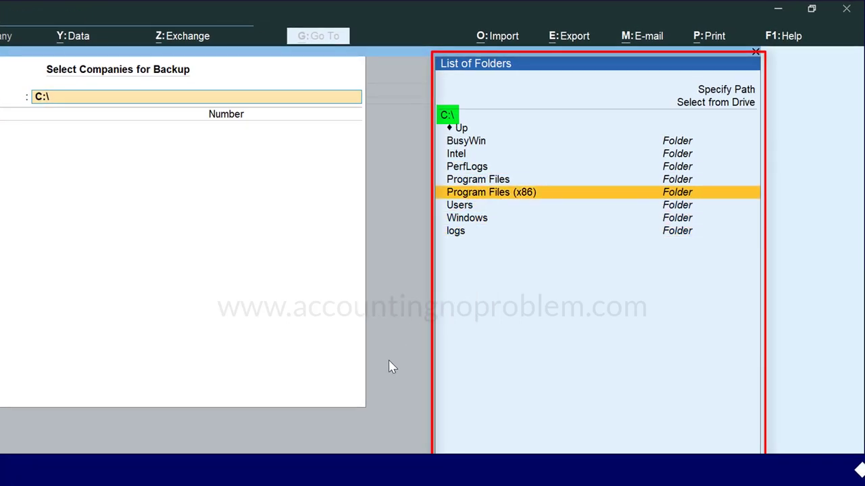
{"action": "key", "text": "Up"}
{"action": "key", "text": "Up"}
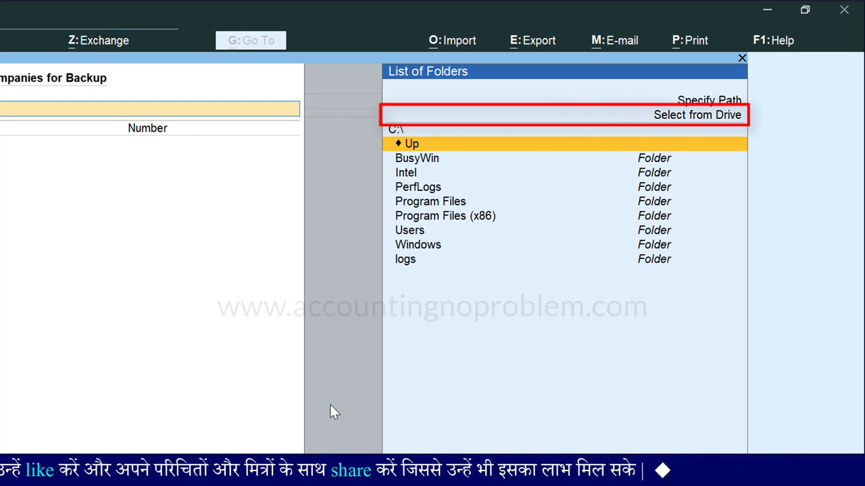
Step: Switch the backup destination's folder list to drive D:\ by selecting from the available drives
{"action": "key", "text": "Up"}
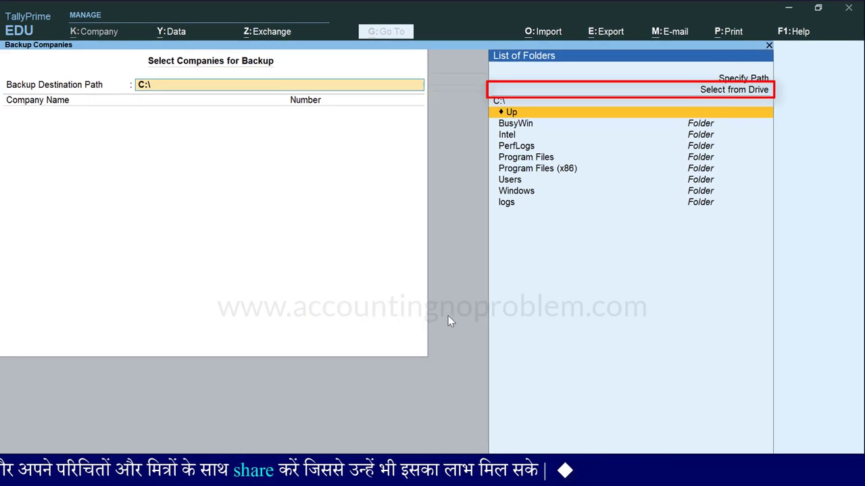
{"action": "key", "text": "Return"}
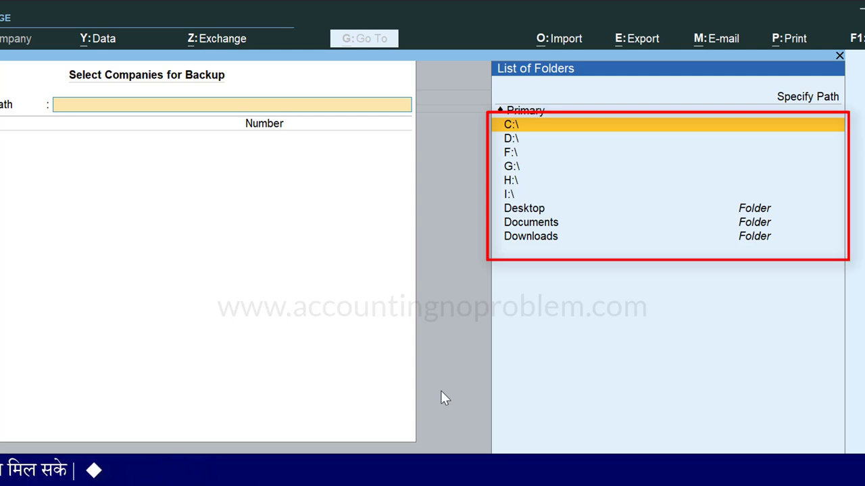
{"action": "key", "text": "Down"}
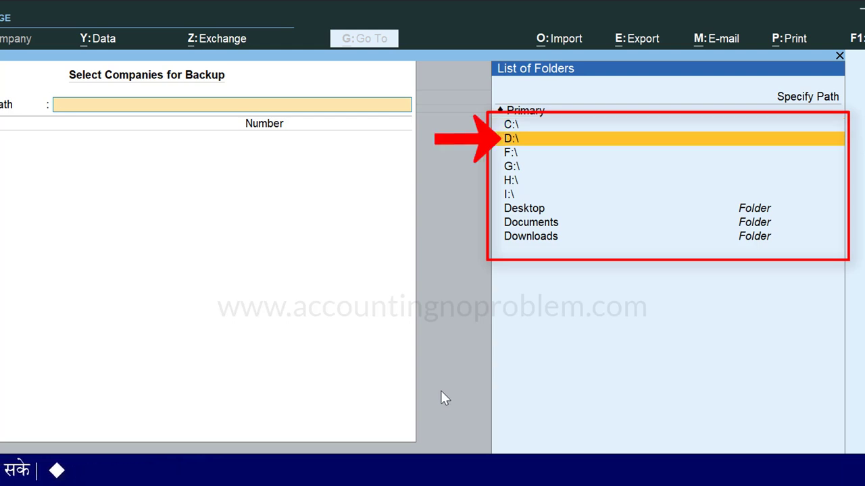
{"action": "key", "text": "Return"}
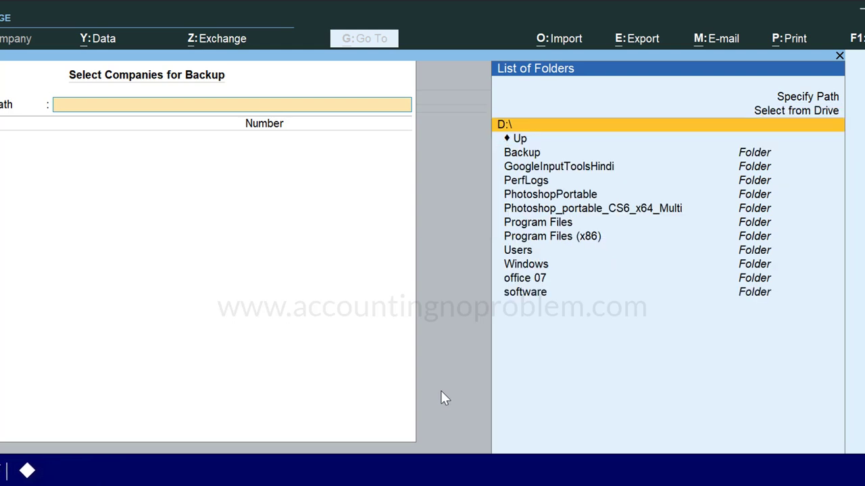
Step: Look through the folders on drive D:\ for a suitable backup location
{"action": "key", "text": "Down"}
{"action": "key", "text": "Down"}
{"action": "key", "text": "Down"}
{"action": "key", "text": "Down"}
{"action": "key", "text": "Down"}
{"action": "key", "text": "Down"}
{"action": "key", "text": "Down"}
{"action": "key", "text": "Down"}
{"action": "key", "text": "Down"}
{"action": "key", "text": "Down"}
{"action": "key", "text": "Down"}
{"action": "key", "text": "Down"}
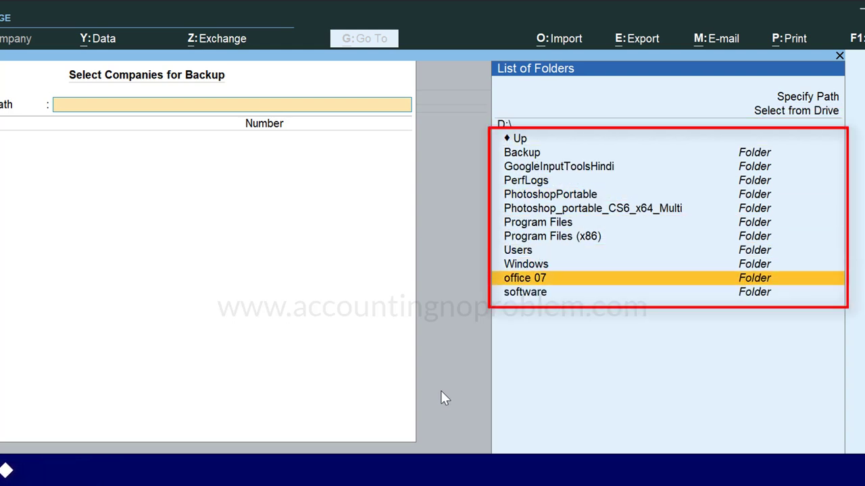
{"action": "key", "text": "Up"}
{"action": "key", "text": "Up"}
{"action": "key", "text": "Up"}
{"action": "key", "text": "Up"}
{"action": "key", "text": "Up"}
{"action": "key", "text": "Up"}
{"action": "key", "text": "Up"}
{"action": "key", "text": "Up"}
{"action": "key", "text": "Up"}
{"action": "key", "text": "Up"}
{"action": "key", "text": "Up"}
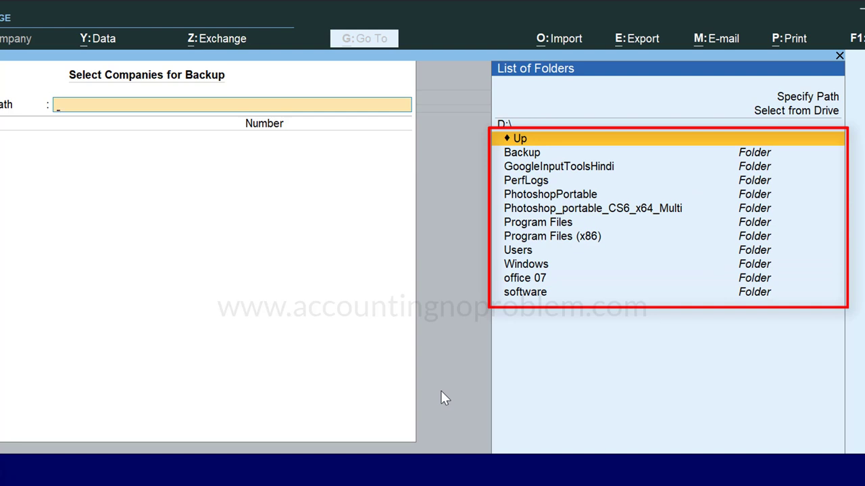
Step: Set the backup destination path to the existing Backup folder on drive D:\
{"action": "key", "text": "Down"}
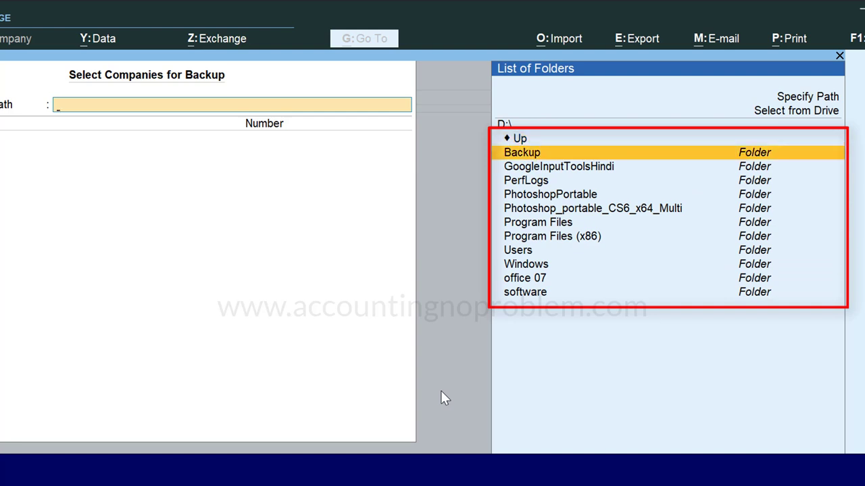
{"action": "key", "text": "Return"}
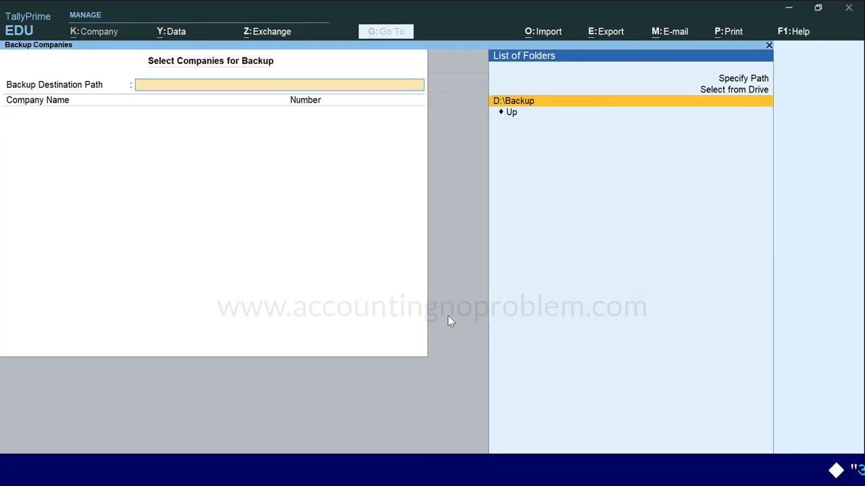
{"action": "key", "text": "Return"}
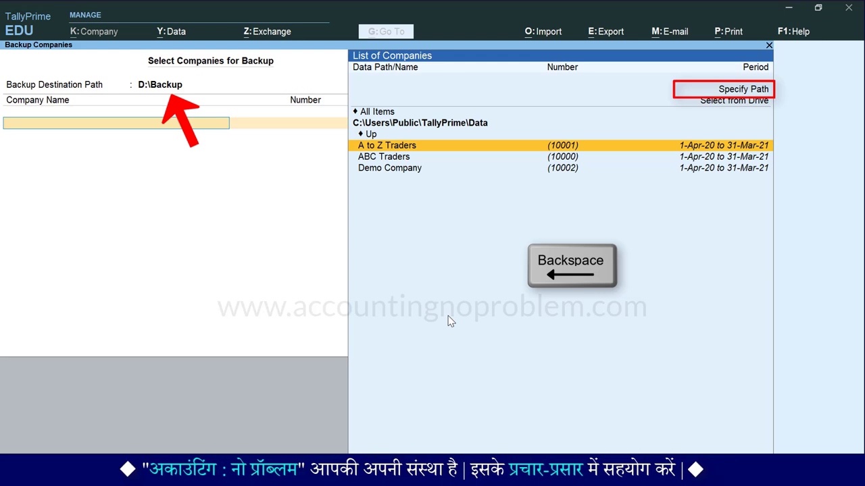
Step: Specify D:\Backup 16.10.21 as the backup destination path, creating the new folder
{"action": "key", "text": "BackSpace"}
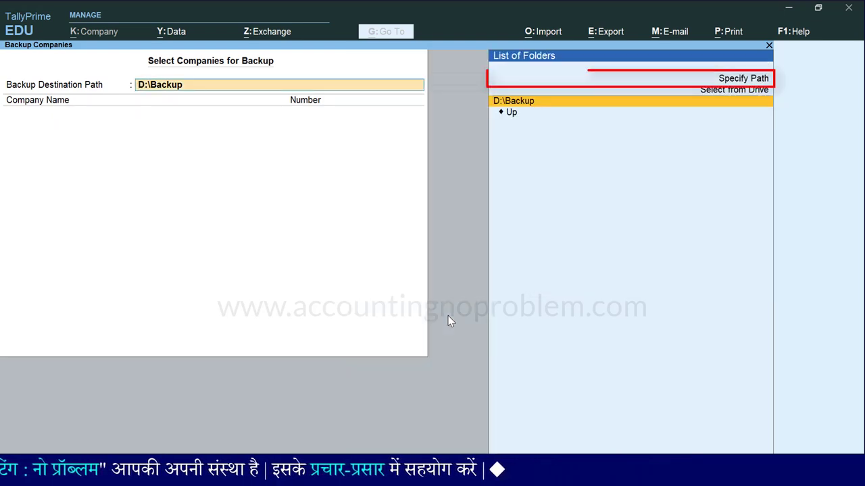
{"action": "key", "text": "Up"}
{"action": "key", "text": "Up"}
{"action": "key", "text": "Return"}
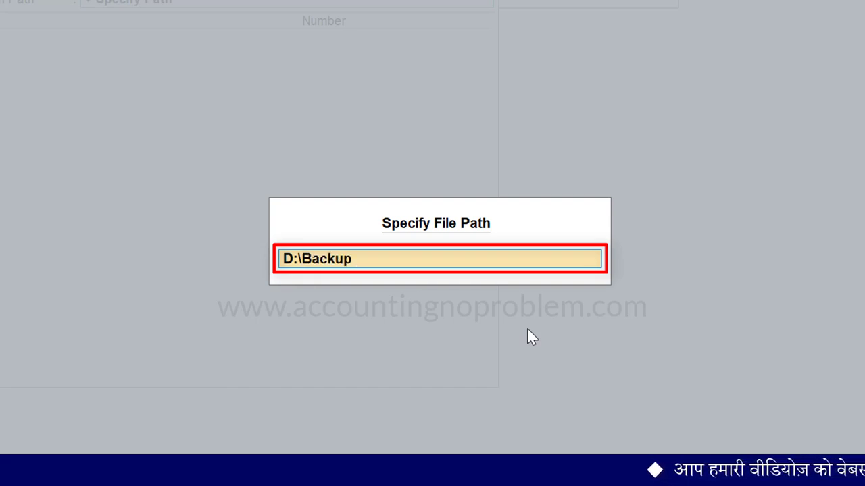
{"action": "type", "text": "10.21"}
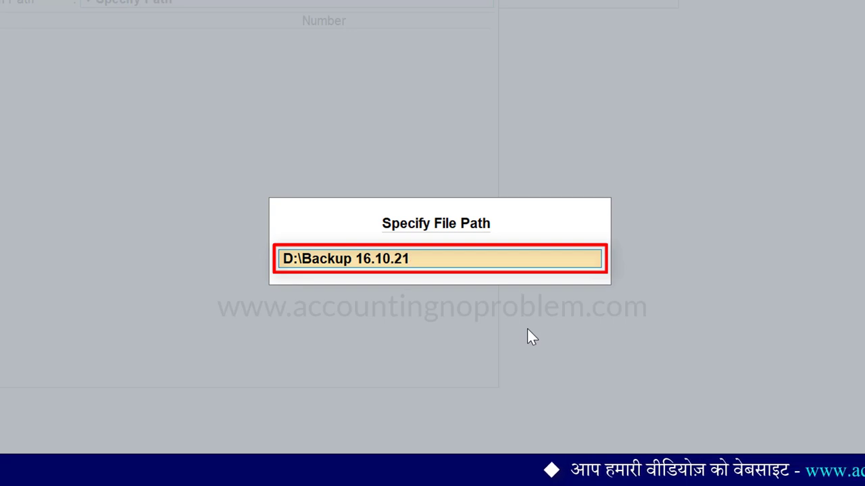
{"action": "key", "text": "Return"}
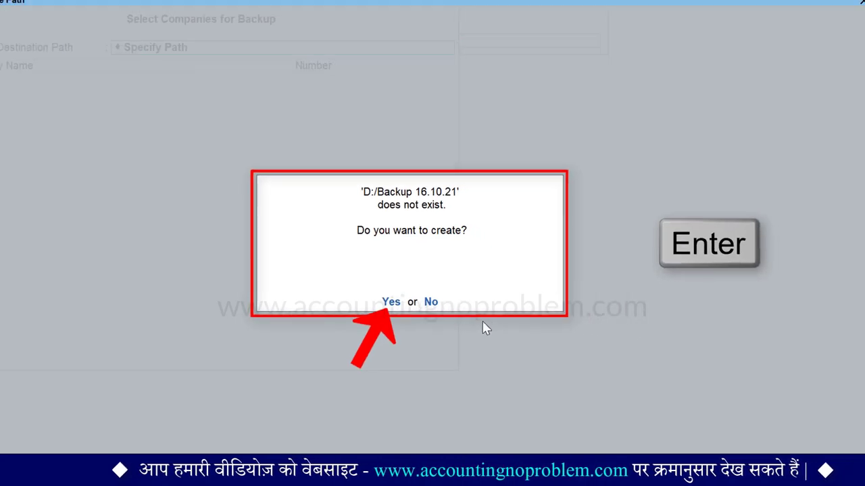
{"action": "key", "text": "Return"}
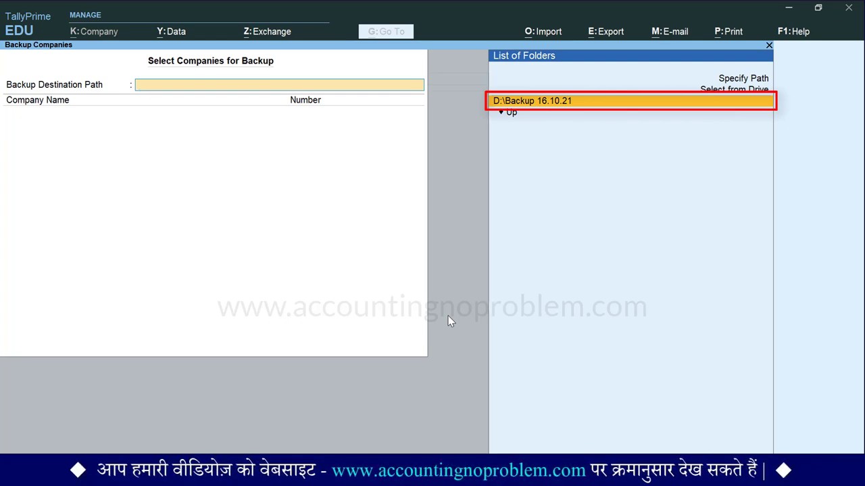
{"action": "key", "text": "Return"}
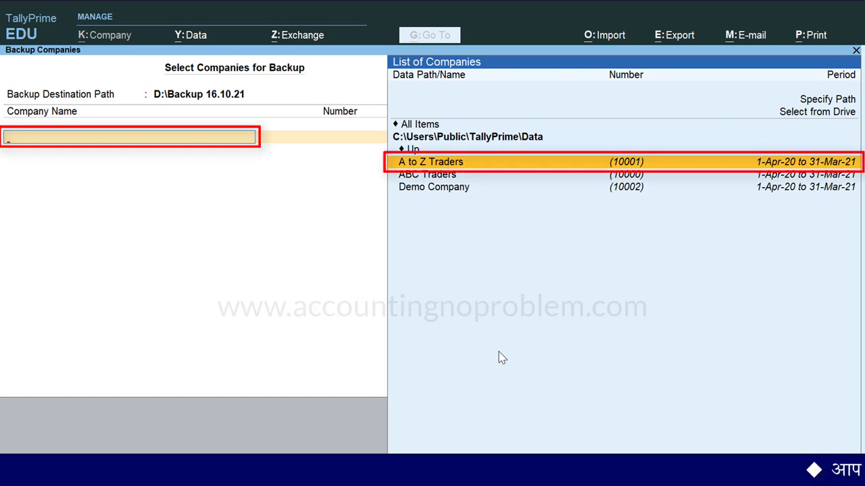
Step: Add A to Z Traders and ABC Traders to the backup list, end the list and run the backup
{"action": "key", "text": "Return"}
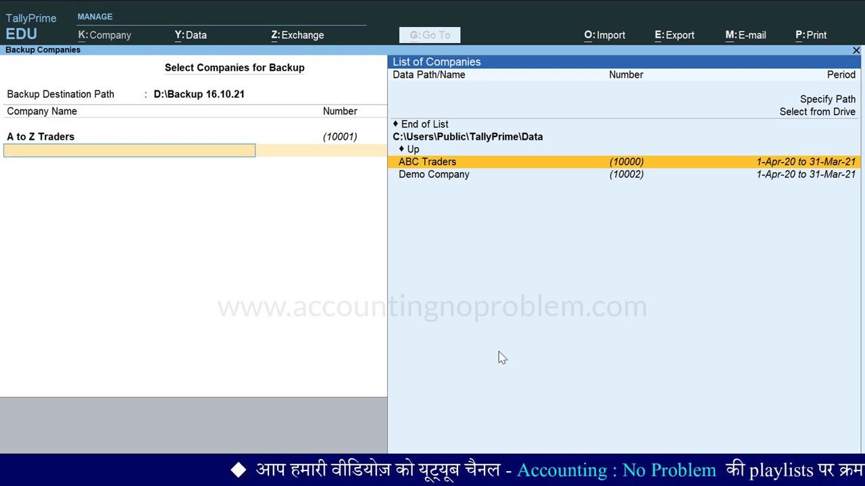
{"action": "key", "text": "Return"}
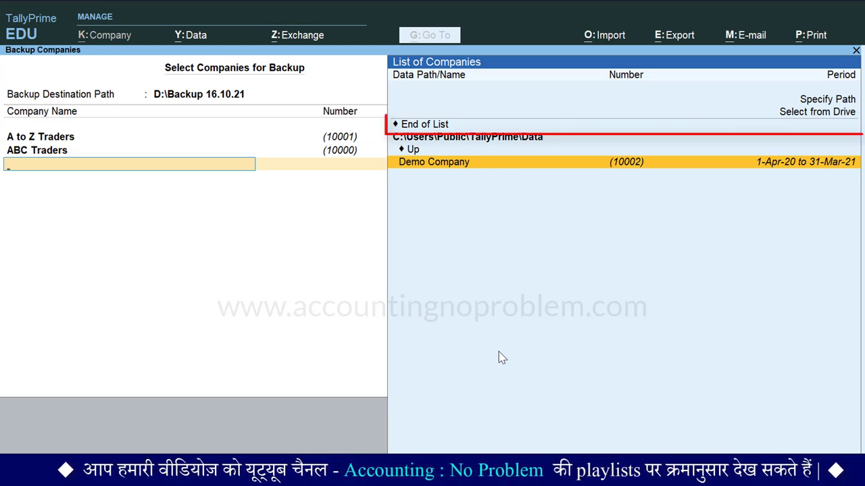
{"action": "key", "text": "Up"}
{"action": "key", "text": "Up"}
{"action": "key", "text": "Up"}
{"action": "key", "text": "Return"}
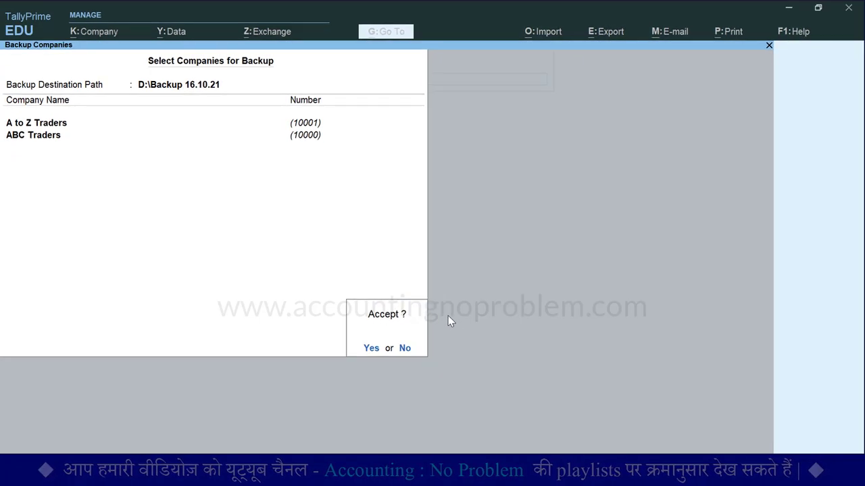
{"action": "key", "text": "Return"}
{"action": "key", "text": "Return"}
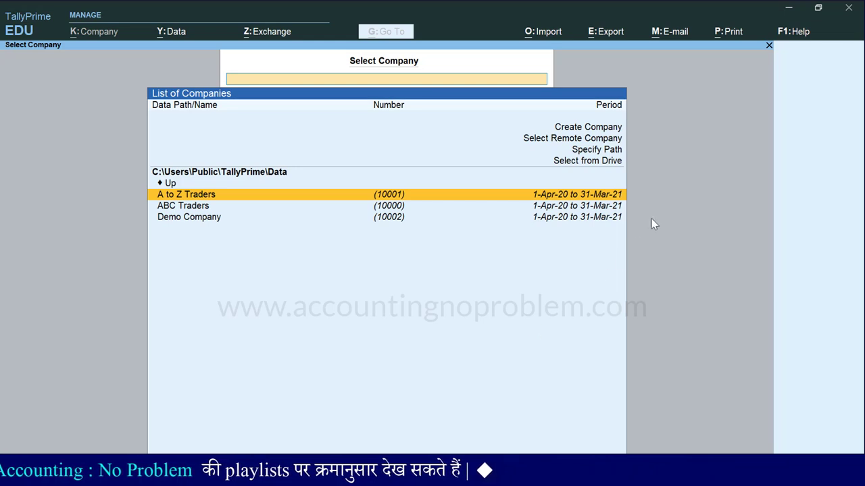
Step: Switch to File Explorer, examine the backup files in D:\Backup 16.10.21, and return to TallyPrime
{"action": "left_click", "coordinate": [787, 8]}
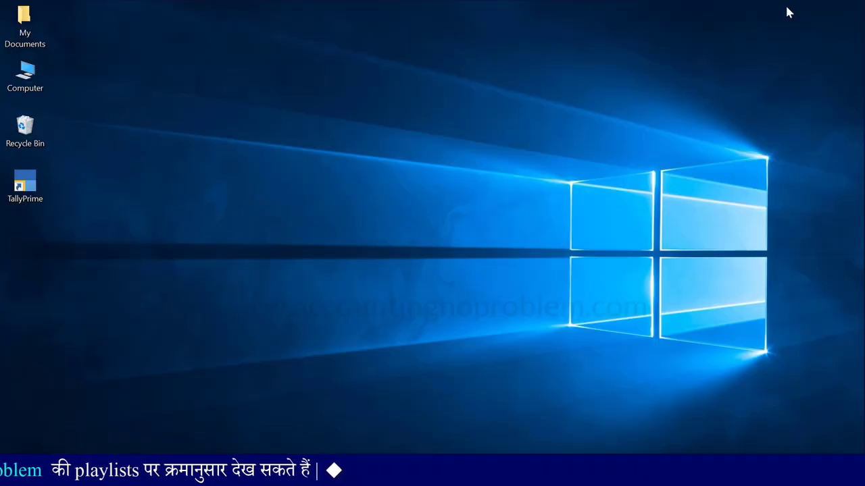
{"action": "double_click", "coordinate": [32, 85]}
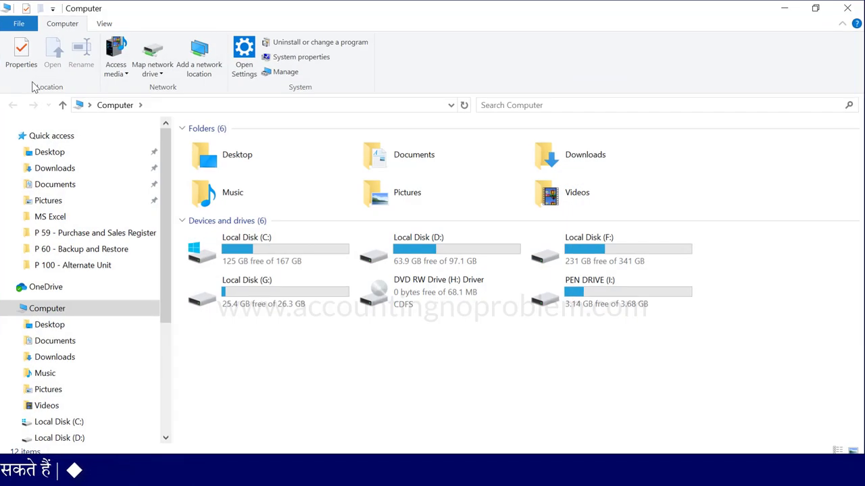
{"action": "double_click", "coordinate": [432, 253]}
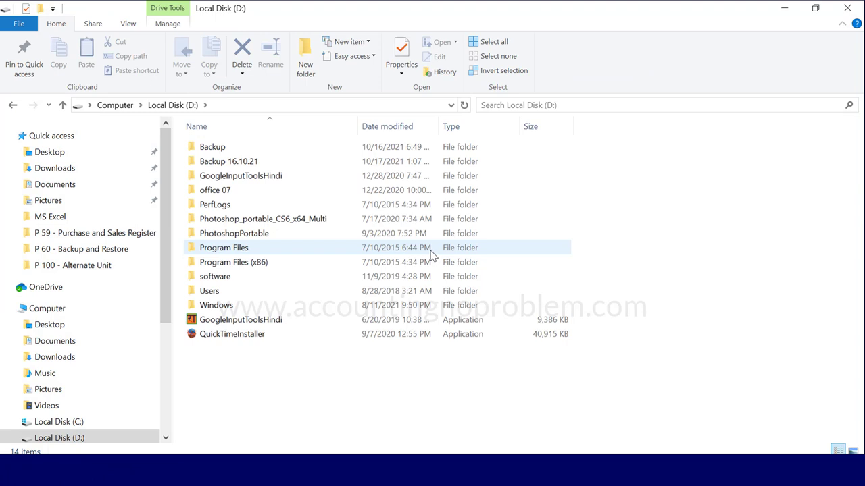
{"action": "double_click", "coordinate": [265, 164]}
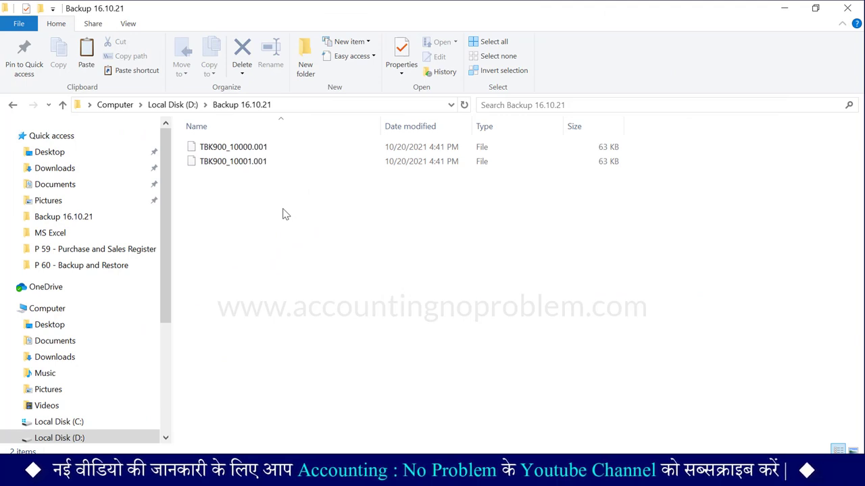
{"action": "left_click", "coordinate": [785, 9]}
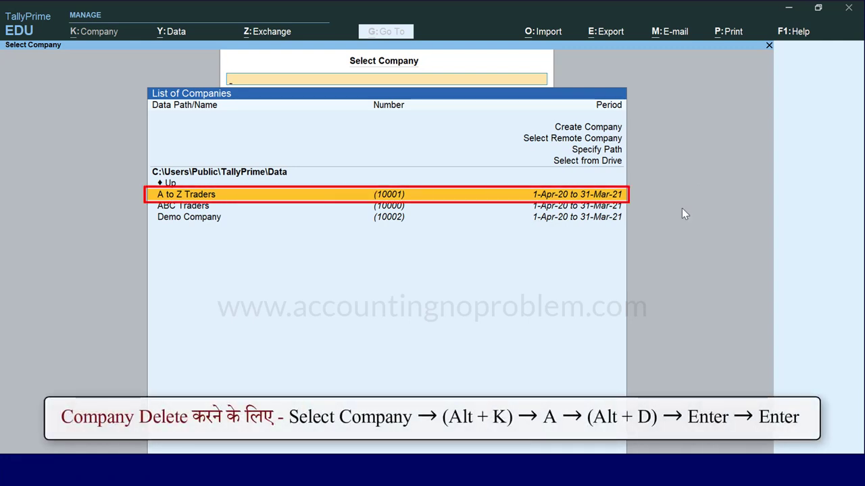
Step: Open the A to Z Traders company and delete it from its alteration screen, confirming the deletion
{"action": "key", "text": "Return"}
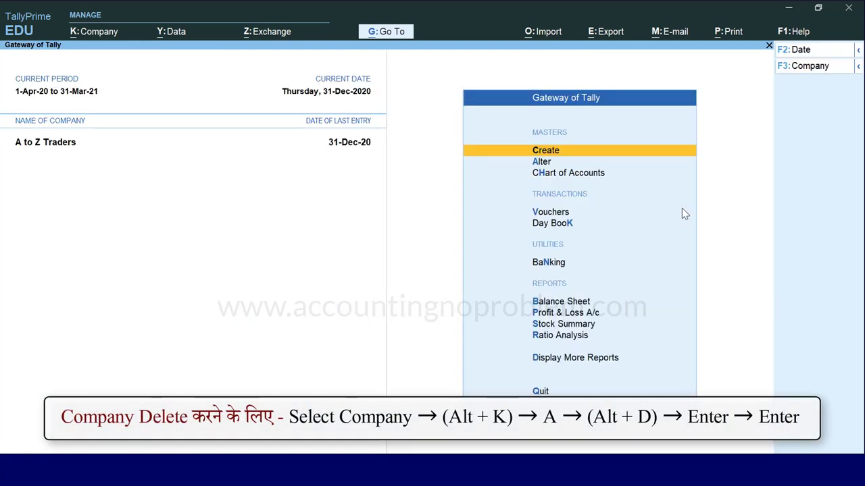
{"action": "left_click", "coordinate": [87, 35]}
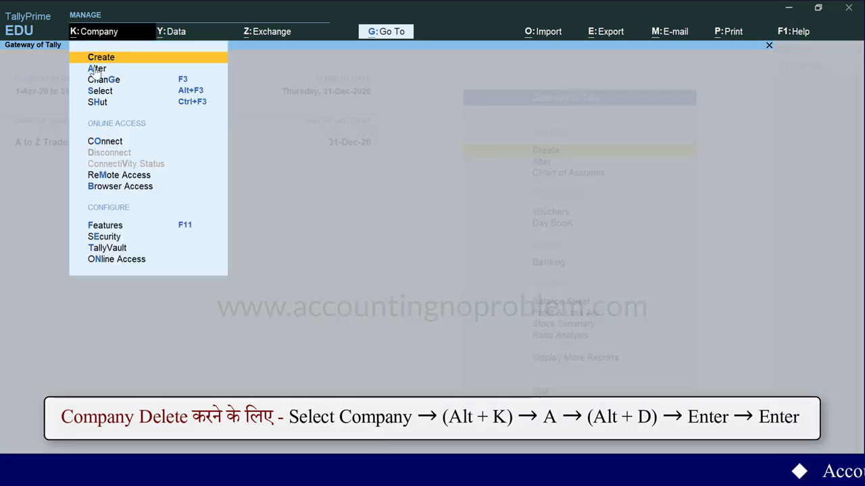
{"action": "left_click", "coordinate": [95, 69]}
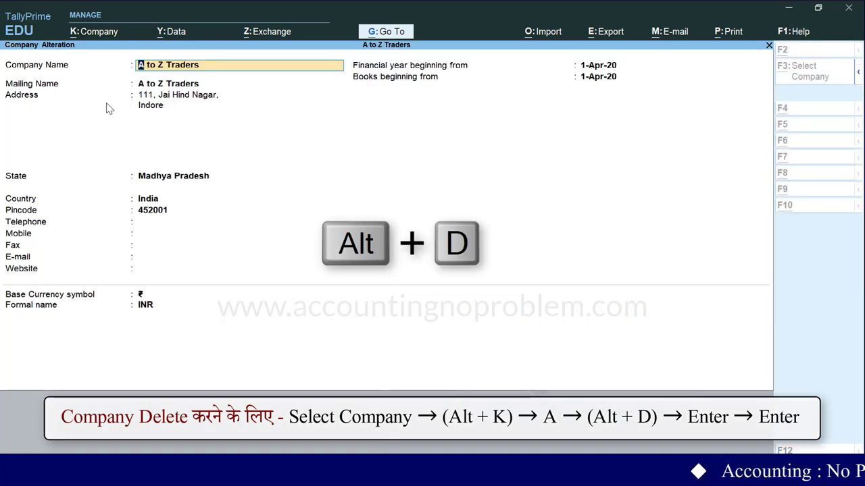
{"action": "key", "text": "alt+d"}
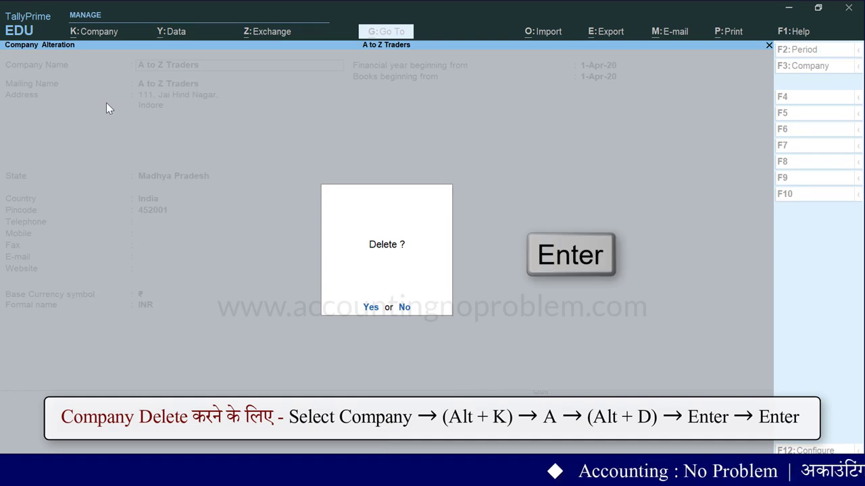
{"action": "key", "text": "Return"}
{"action": "key", "text": "Return"}
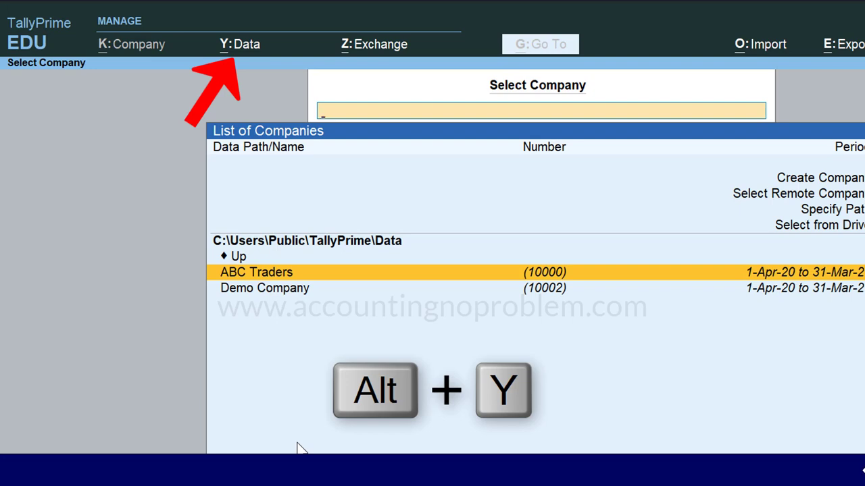
Step: Start a company data restore, look through the destination path options and keep C:\Users\Public\TallyPrime\Data as the restore destination path
{"action": "key", "text": "alt+y"}
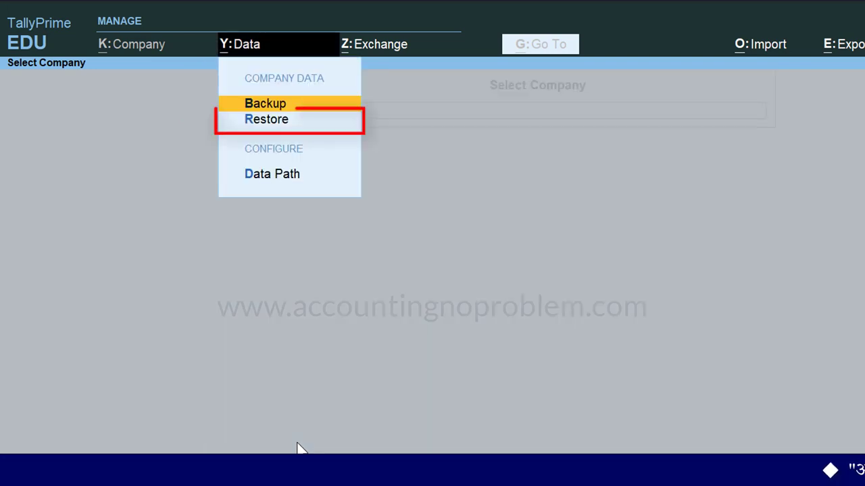
{"action": "key", "text": "r"}
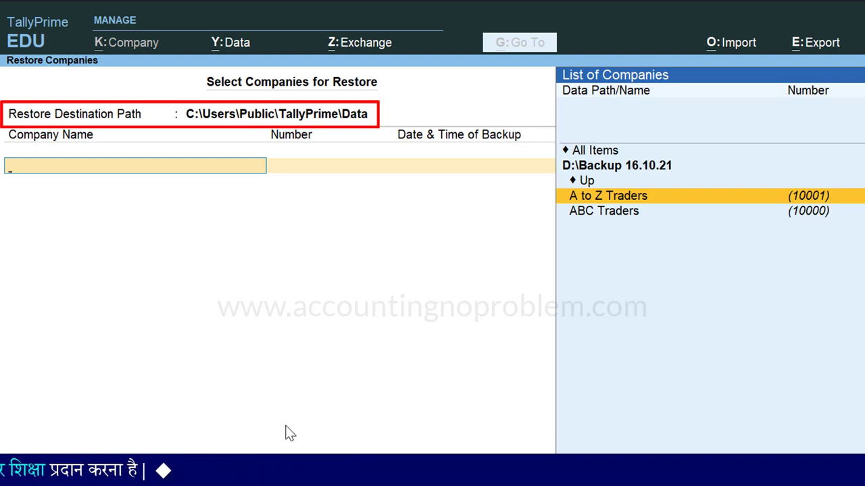
{"action": "key", "text": "BackSpace"}
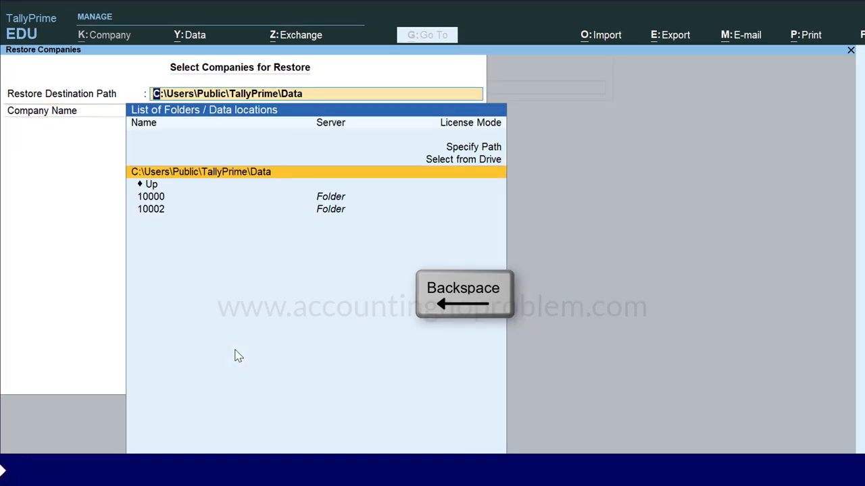
{"action": "key", "text": "Up"}
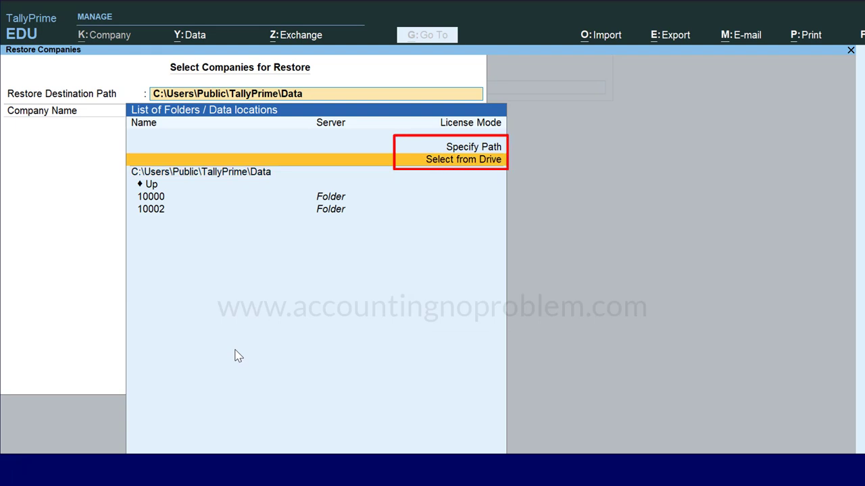
{"action": "key", "text": "Up"}
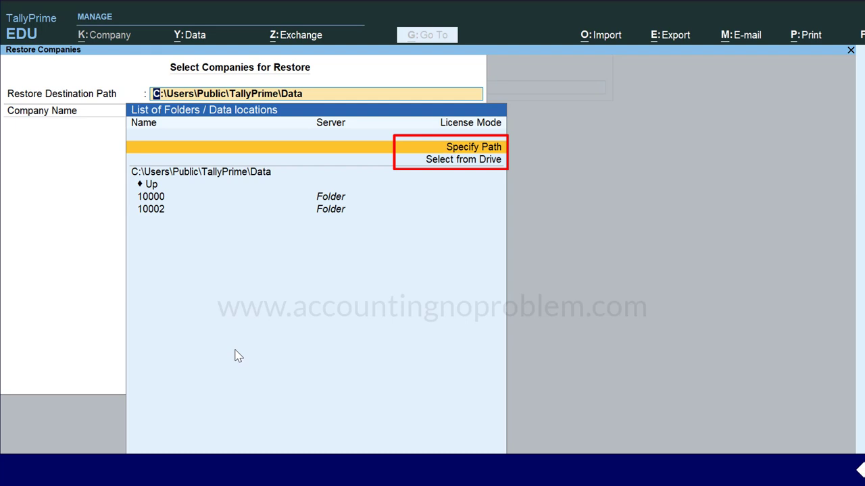
{"action": "key", "text": "Down"}
{"action": "key", "text": "Down"}
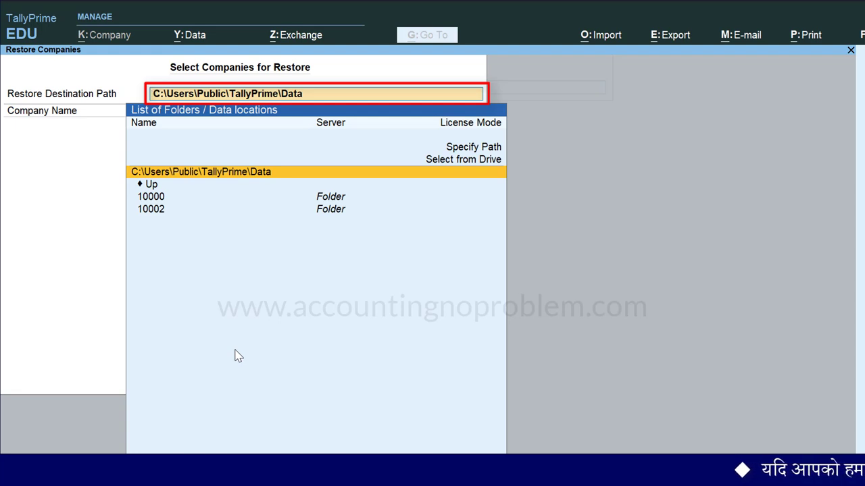
{"action": "key", "text": "Return"}
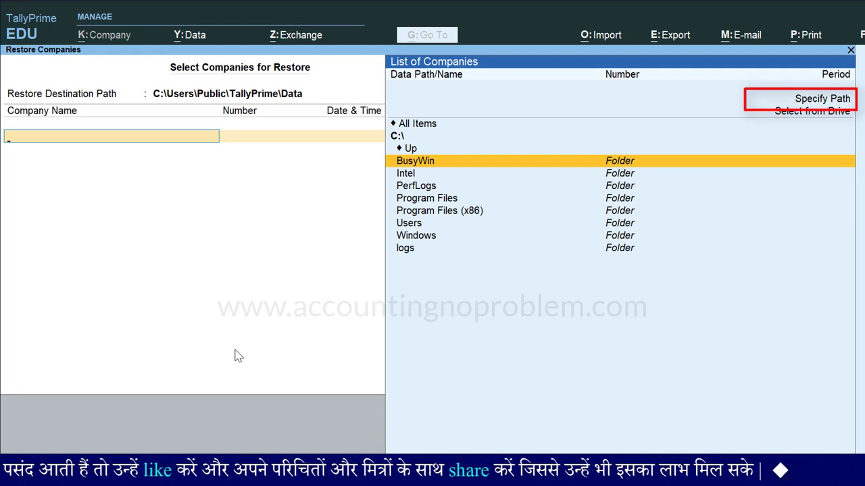
Step: Specify D:\Backup 16.10.21 as the location of the backups for restoring, and leave the restore setup without restoring a company
{"action": "key", "text": "Up"}
{"action": "key", "text": "Up"}
{"action": "key", "text": "Up"}
{"action": "key", "text": "Up"}
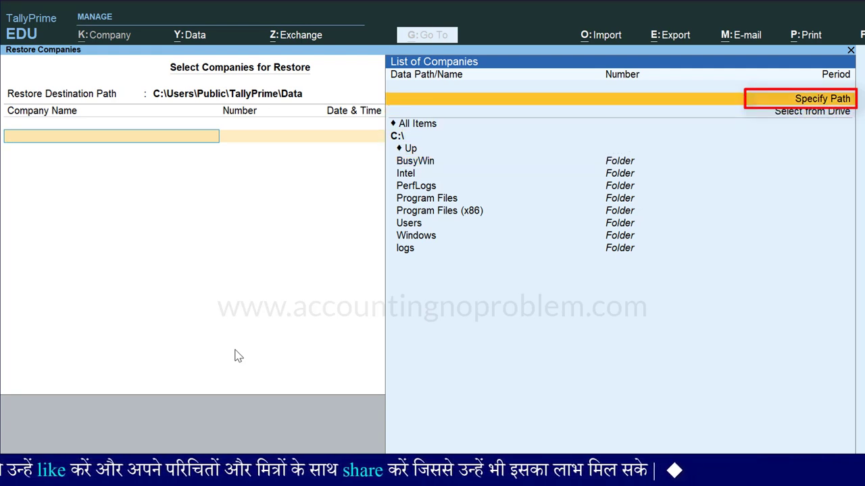
{"action": "key", "text": "Return"}
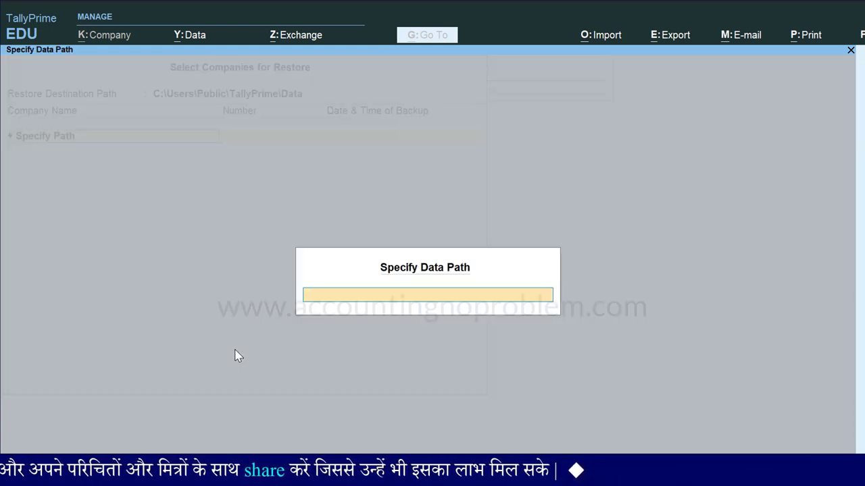
{"action": "type", "text": "D:\\"}
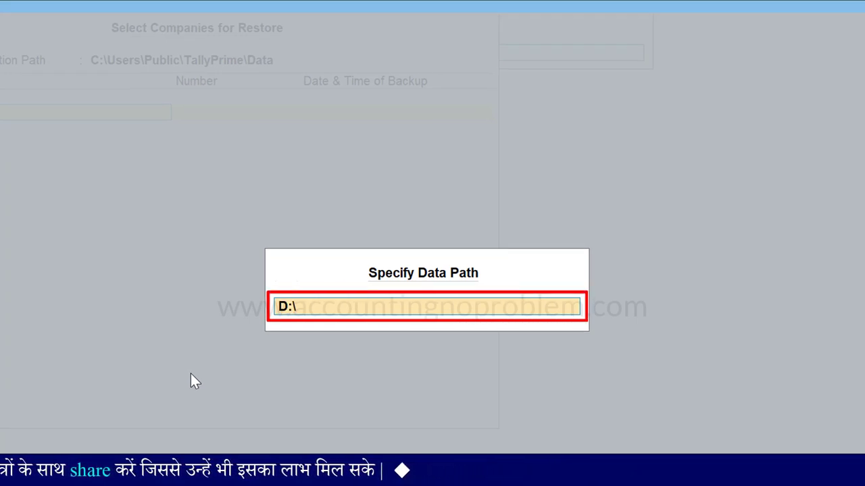
{"action": "type", "text": "Backup 16.10.21"}
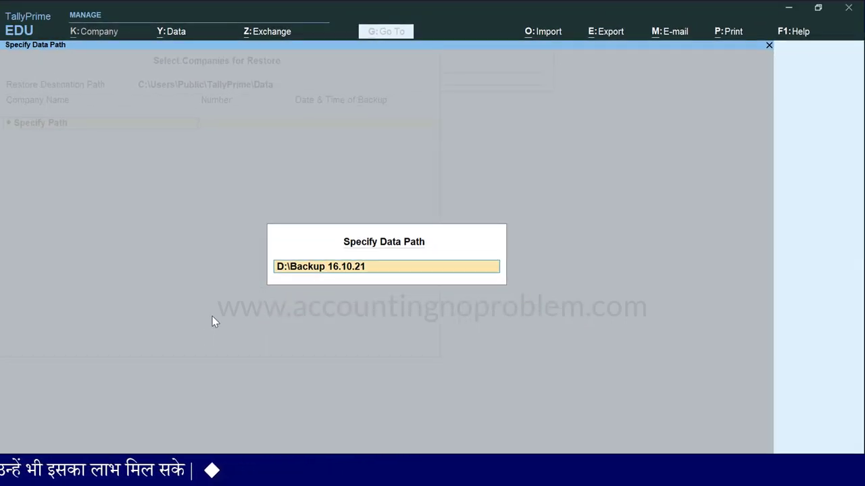
{"action": "key", "text": "Return"}
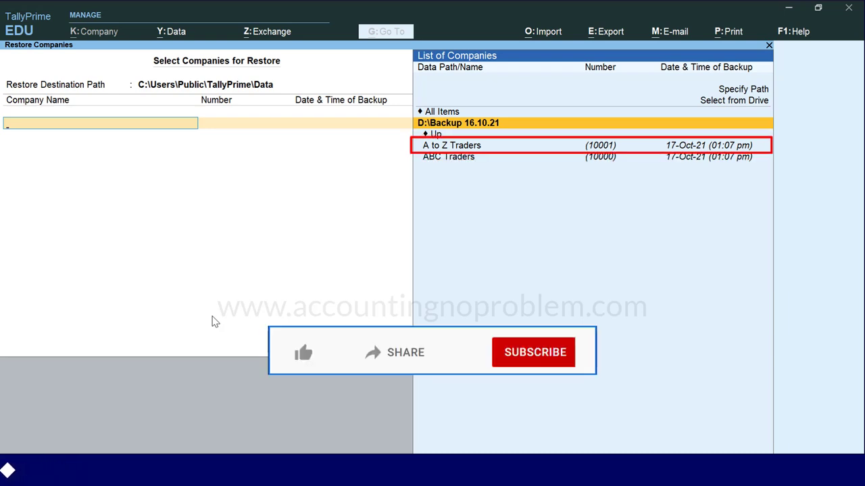
{"action": "key", "text": "Down"}
{"action": "key", "text": "Down"}
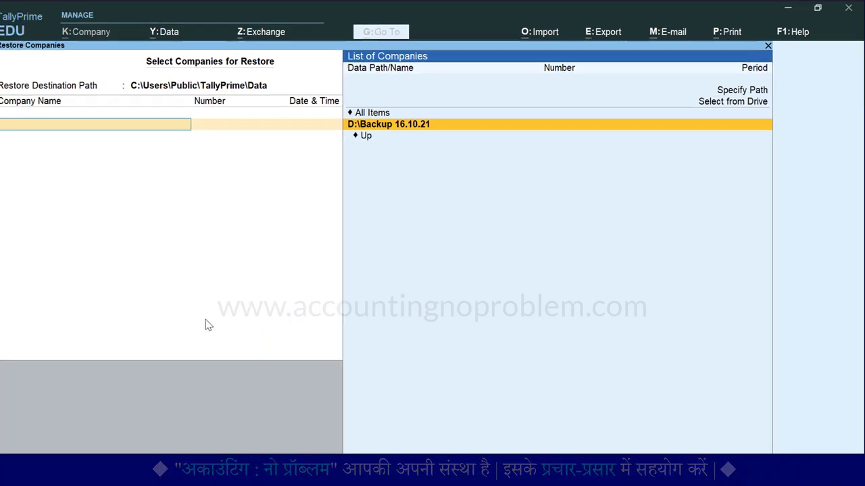
{"action": "key", "text": "Escape"}
{"action": "key", "text": "y"}
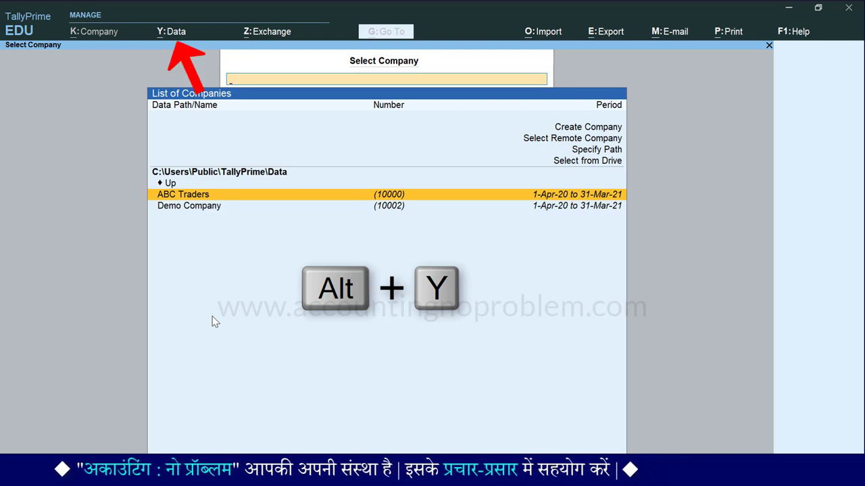
Step: Set the Company Backup Path in the data path configuration to the Backup 16.10.21 folder on drive D:\ and save it
{"action": "key", "text": "alt+y"}
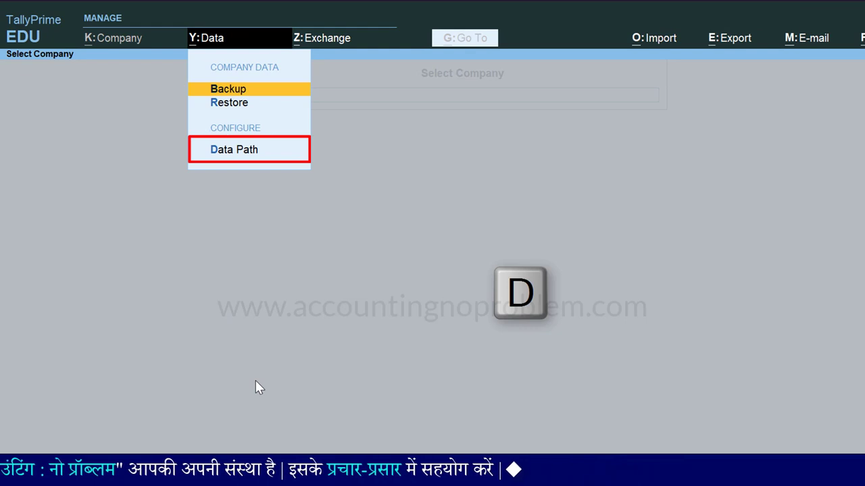
{"action": "key", "text": "d"}
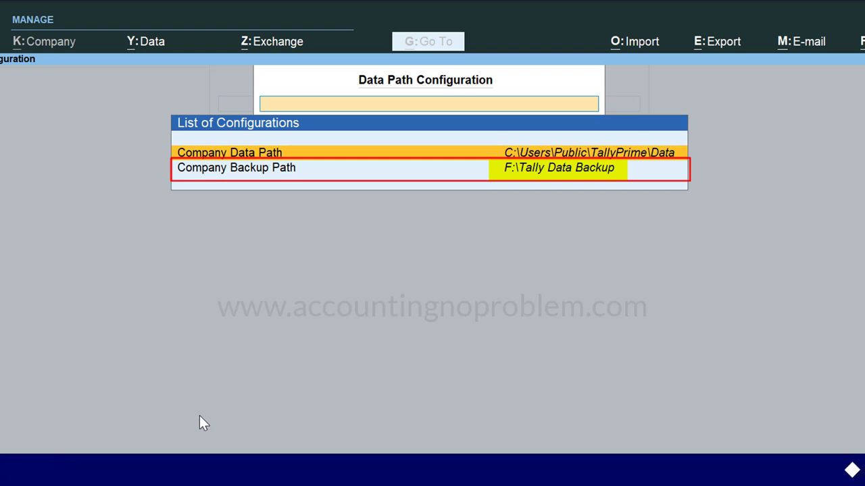
{"action": "key", "text": "Down"}
{"action": "key", "text": "Return"}
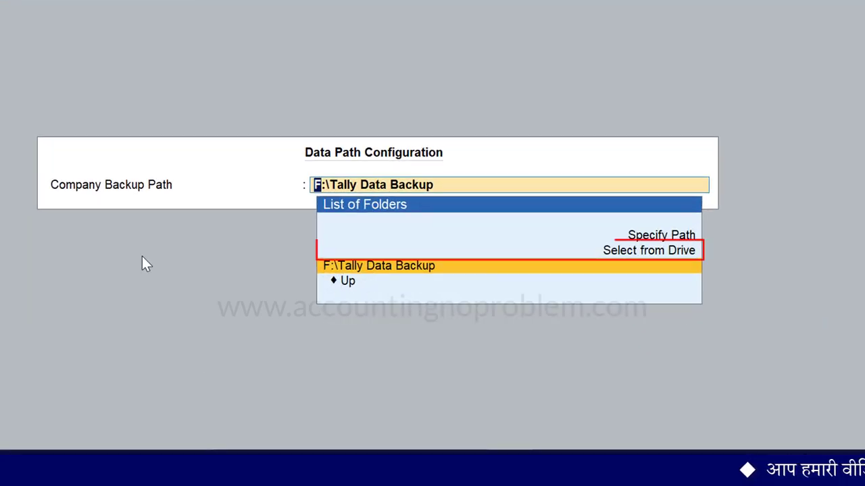
{"action": "key", "text": "Up"}
{"action": "key", "text": "Return"}
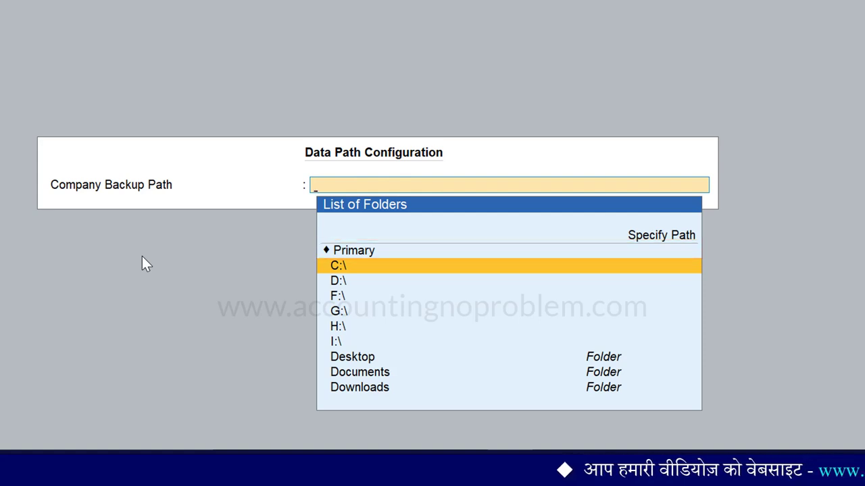
{"action": "key", "text": "Down"}
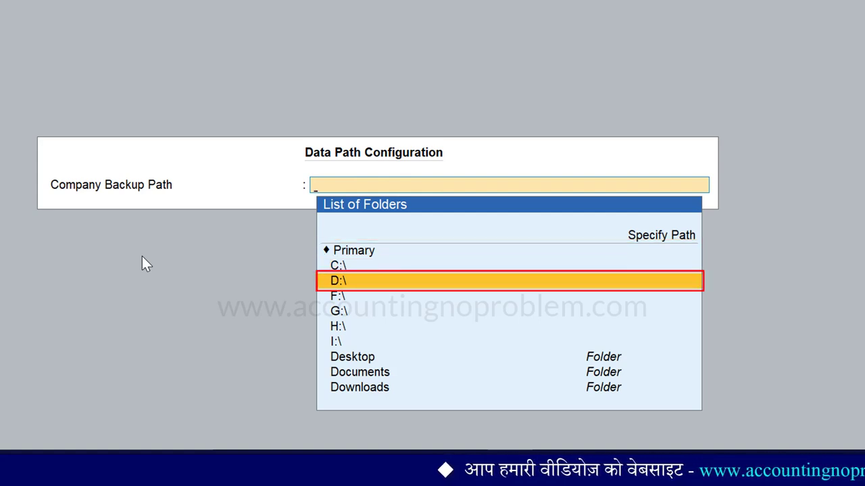
{"action": "key", "text": "Return"}
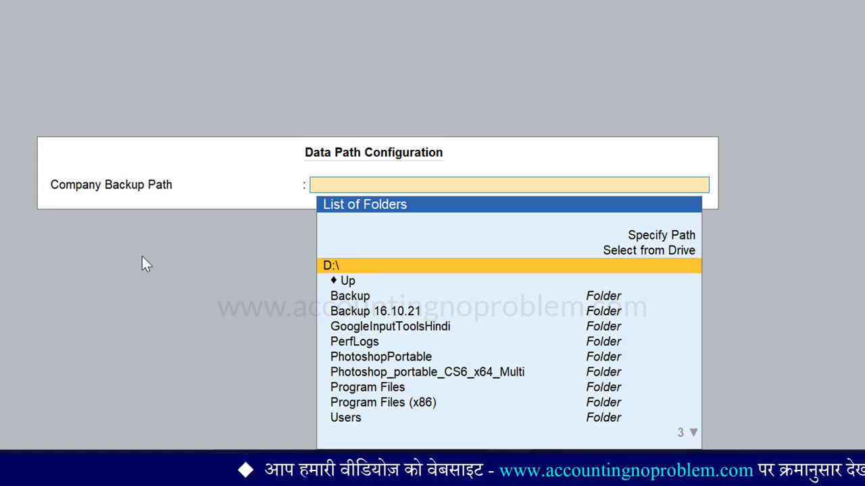
{"action": "key", "text": "Down"}
{"action": "key", "text": "Down"}
{"action": "key", "text": "Down"}
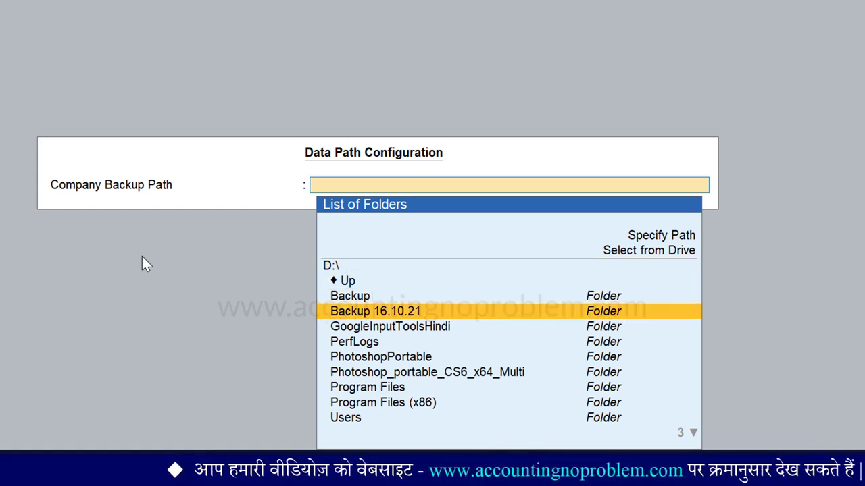
{"action": "key", "text": "Return"}
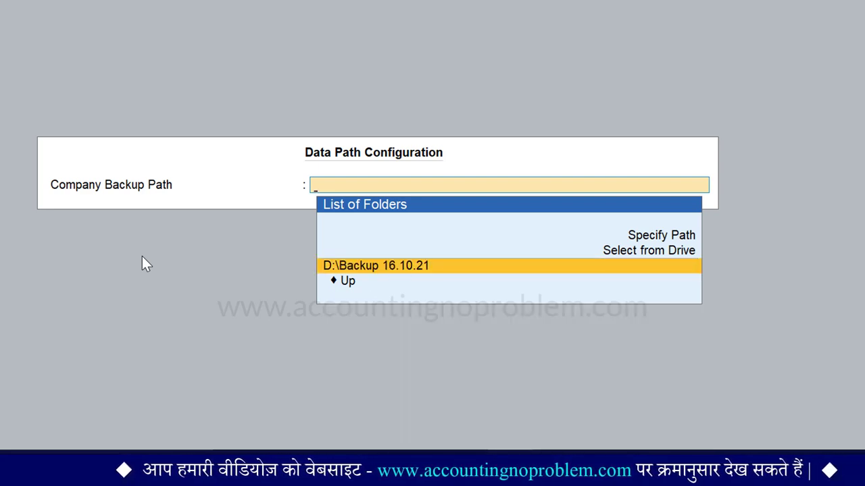
{"action": "key", "text": "Return"}
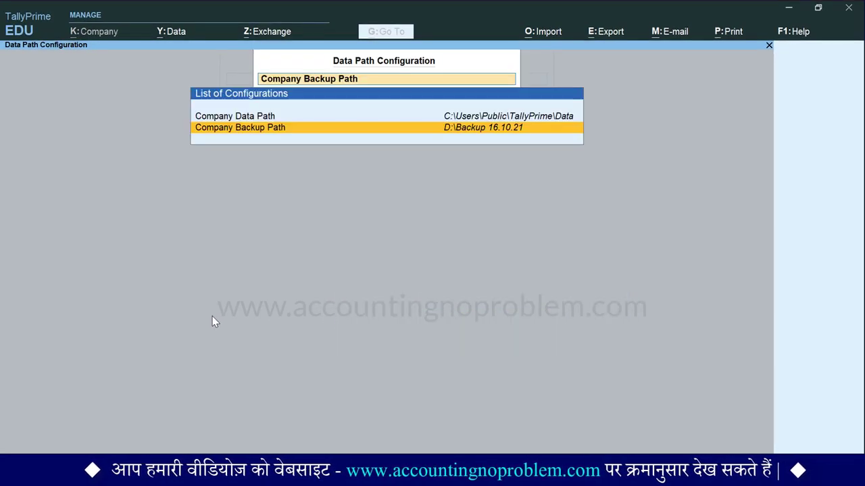
{"action": "key", "text": "ctrl+a"}
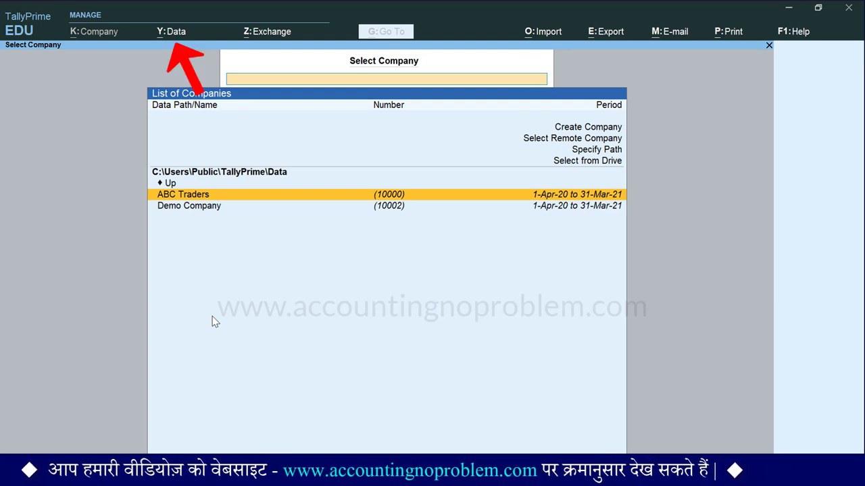
Step: Restore only A to Z Traders from D:\Backup 16.10.21, ending the company list and accepting the restore
{"action": "key", "text": "alt+y"}
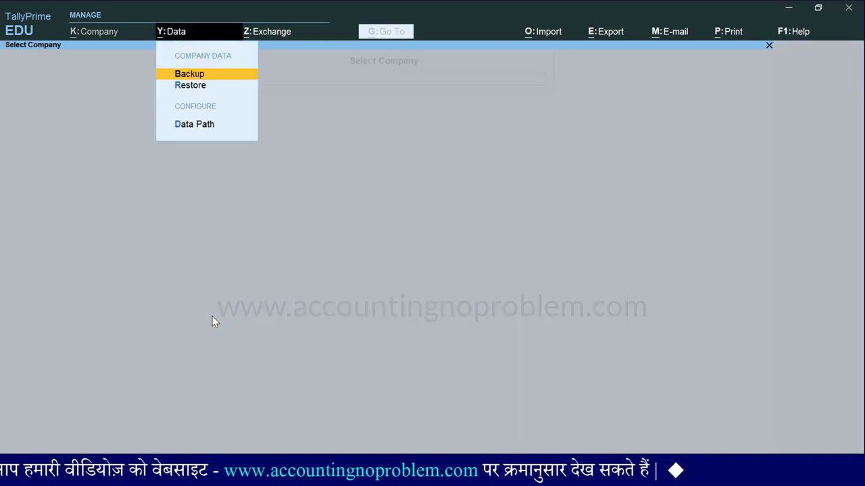
{"action": "key", "text": "r"}
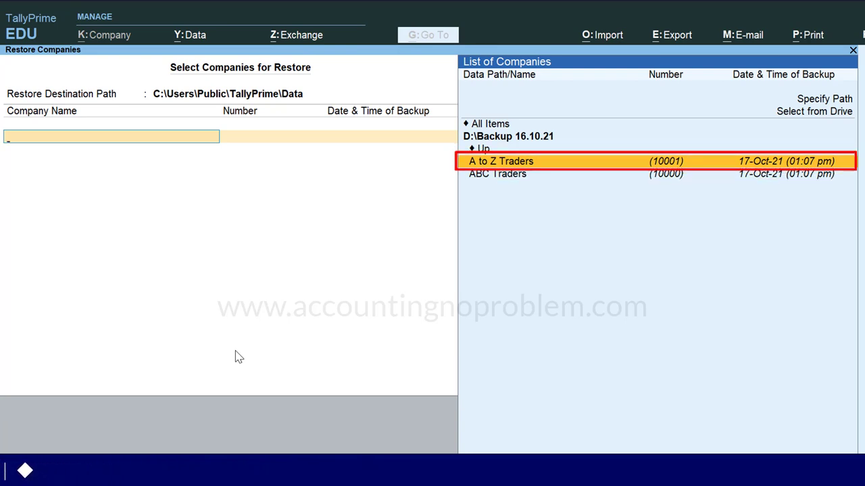
{"action": "key", "text": "Return"}
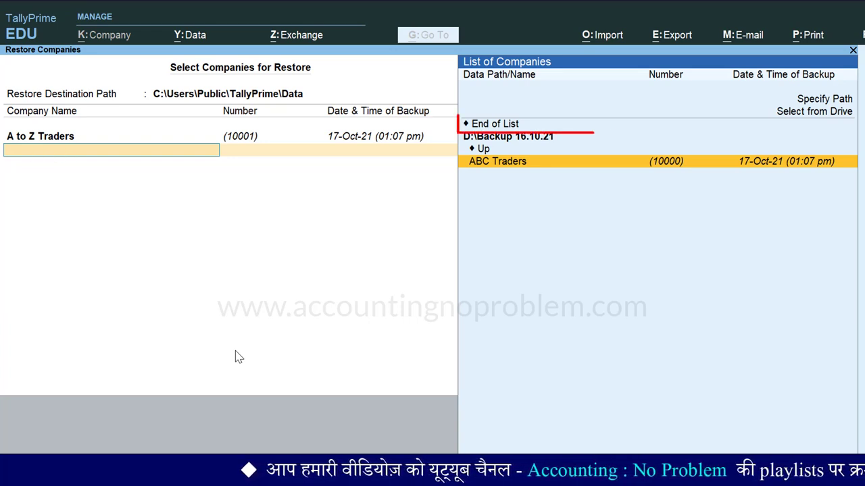
{"action": "key", "text": "Up"}
{"action": "key", "text": "Up"}
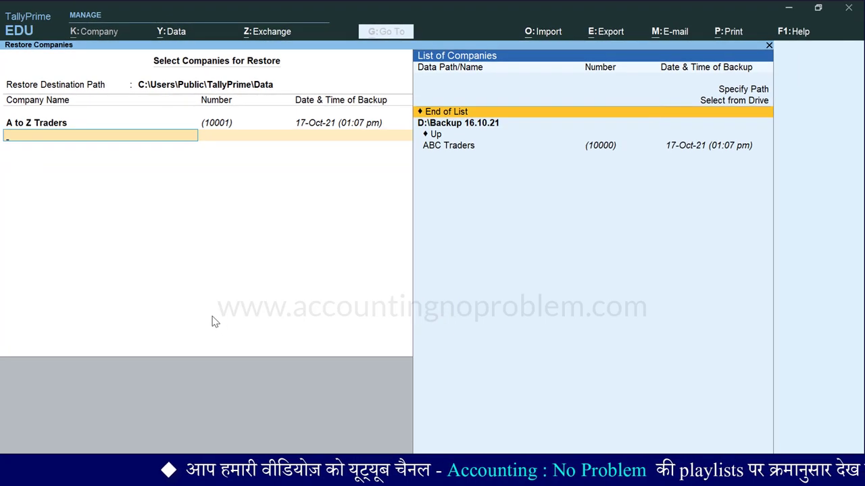
{"action": "key", "text": "Return"}
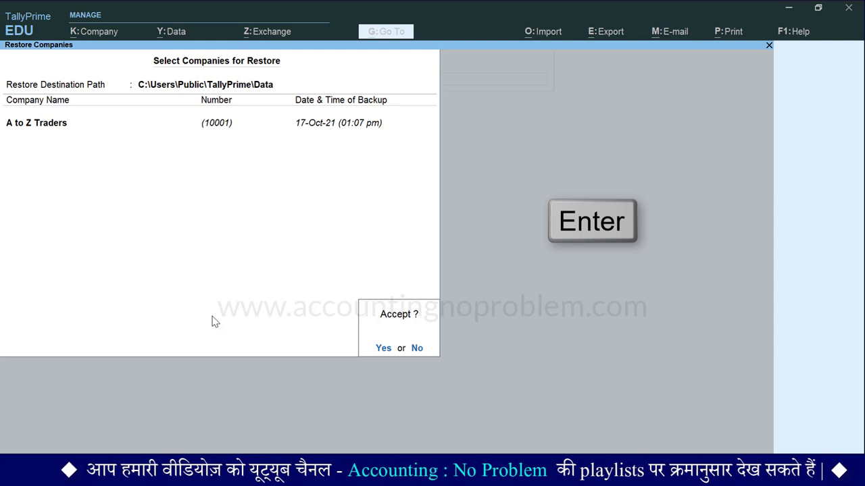
{"action": "key", "text": "Return"}
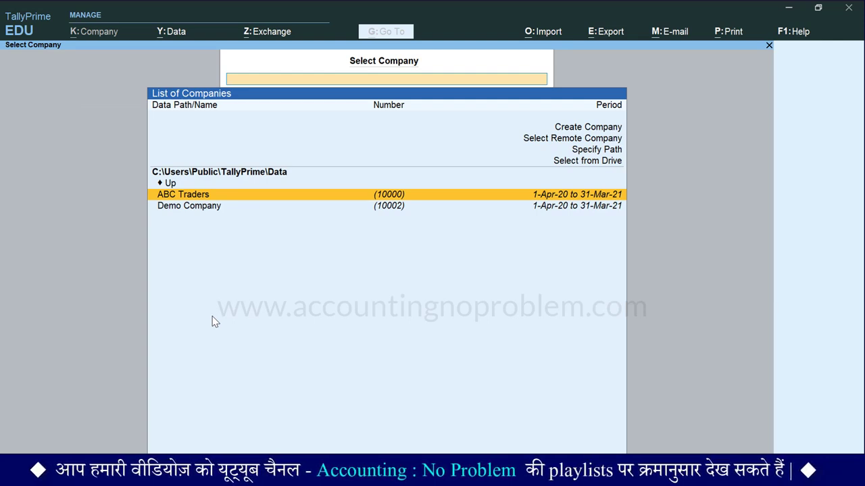
Step: Refresh the company list by leaving company selection without quitting the program, and open the restored A to Z Traders company
{"action": "key", "text": "Escape"}
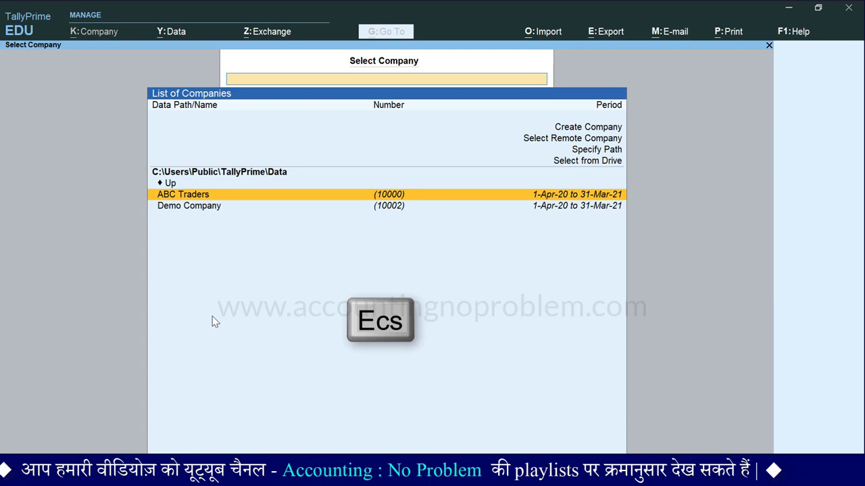
{"action": "key", "text": "Escape"}
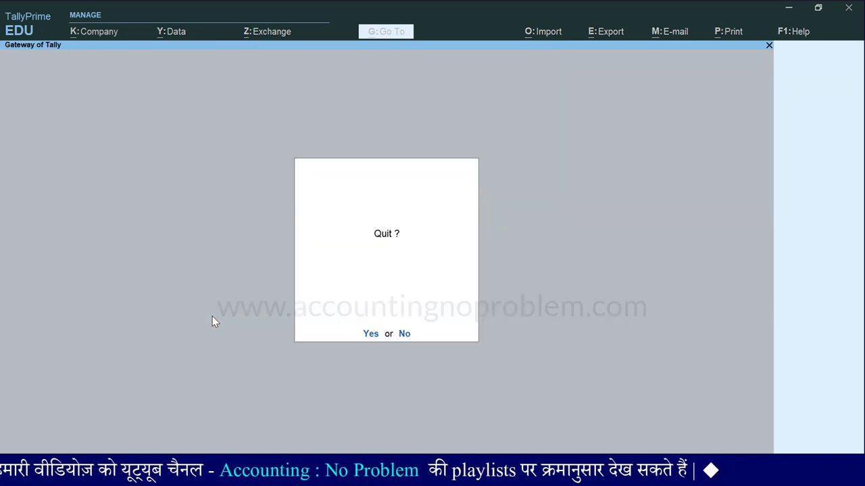
{"action": "key", "text": "n"}
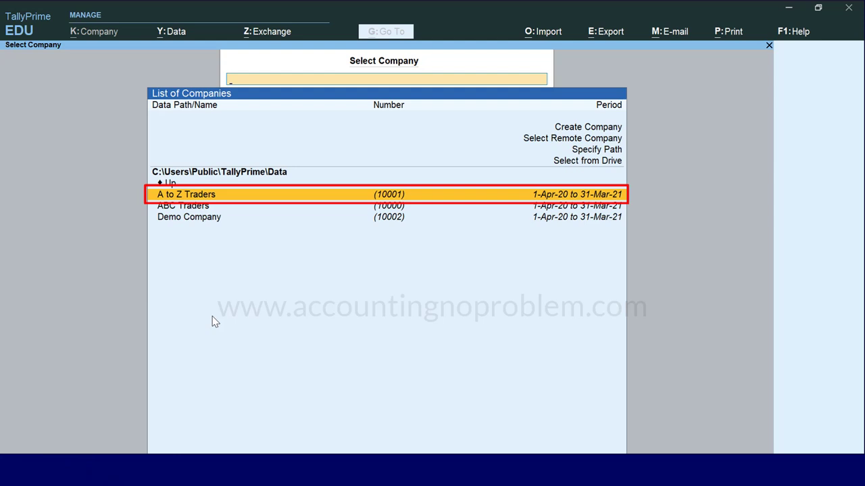
{"action": "key", "text": "Return"}
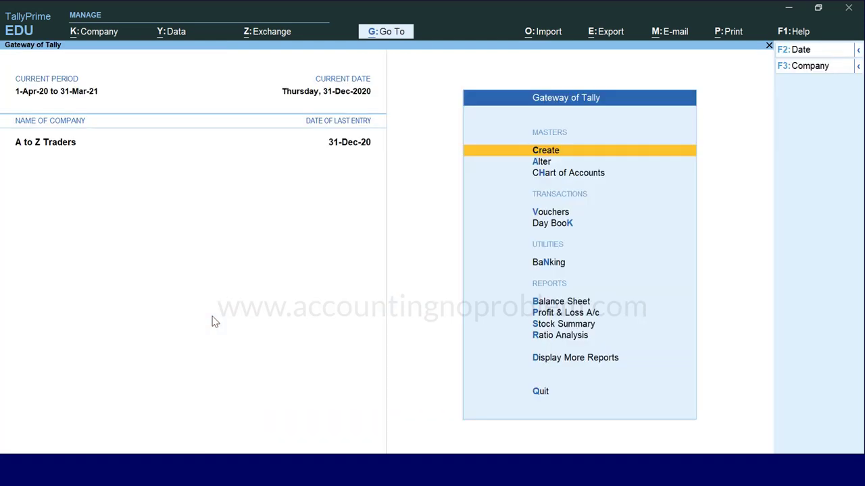